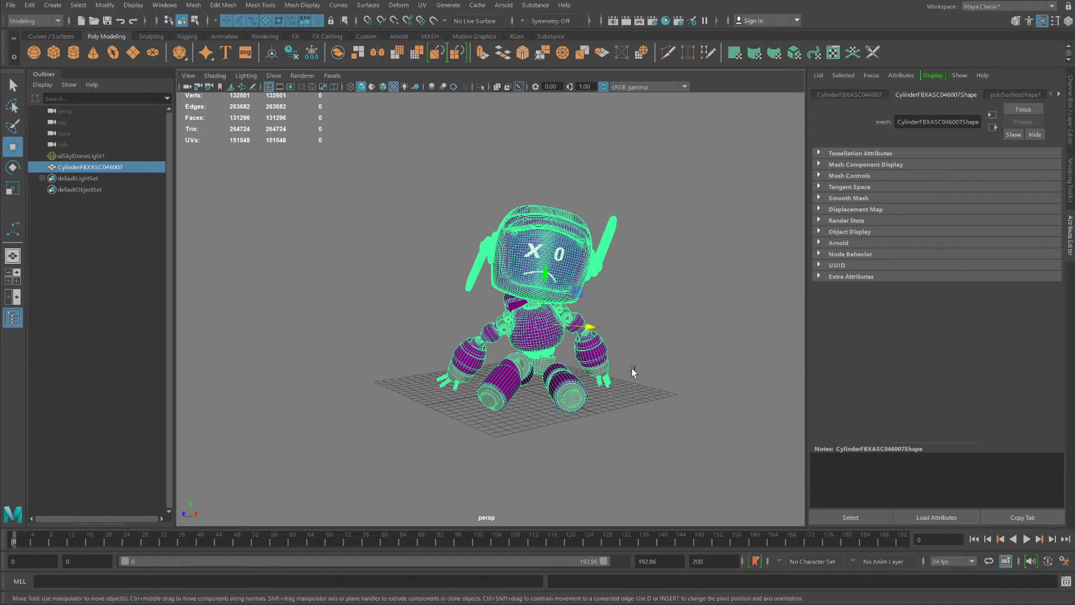
Step: Export the selected robot mesh in FBX export format to the scenes folder under the name bot
click(10, 5)
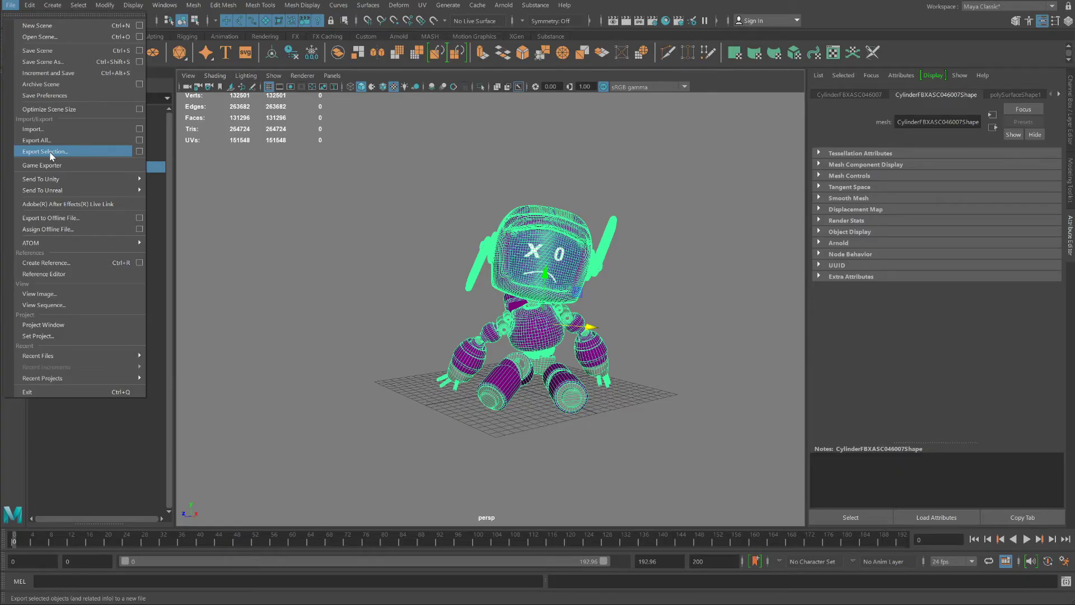
click(45, 151)
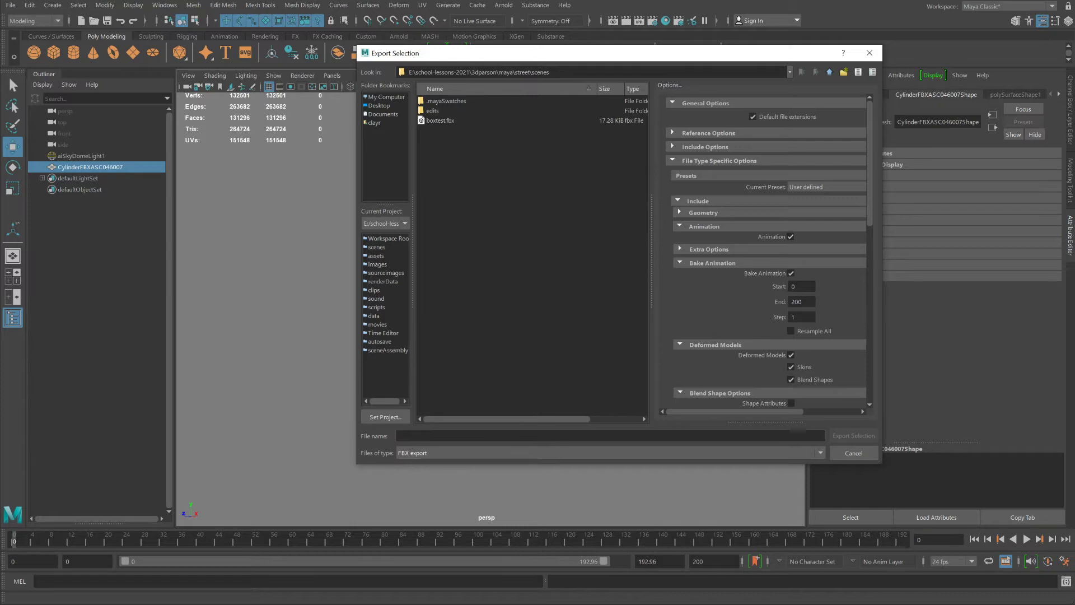
click(424, 436)
text(bot)
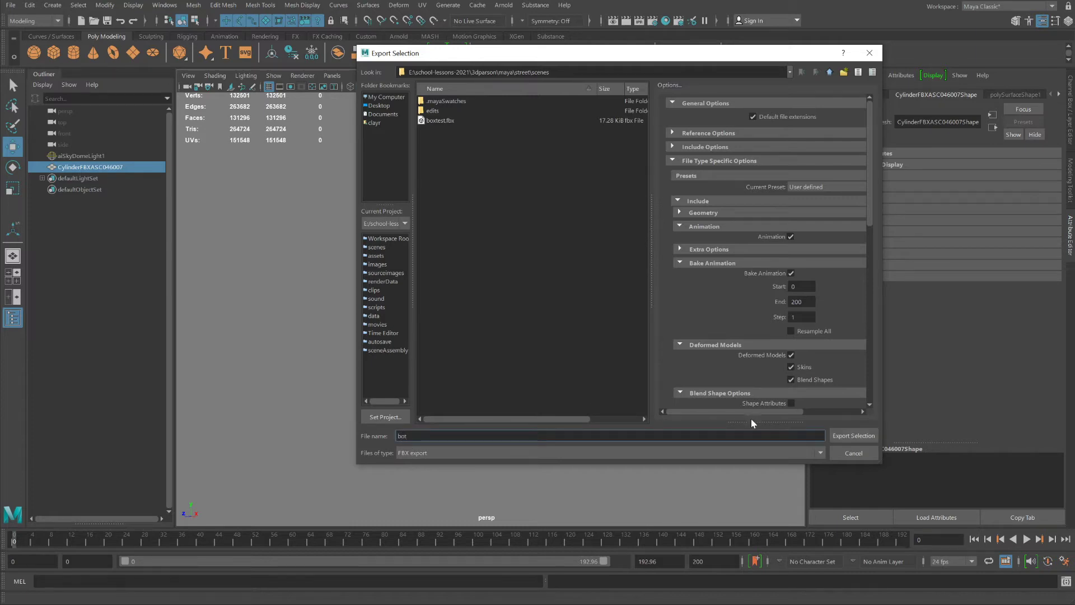
click(853, 436)
Step: Export the selected robot mesh again in OBJexport format under the name bot
click(11, 5)
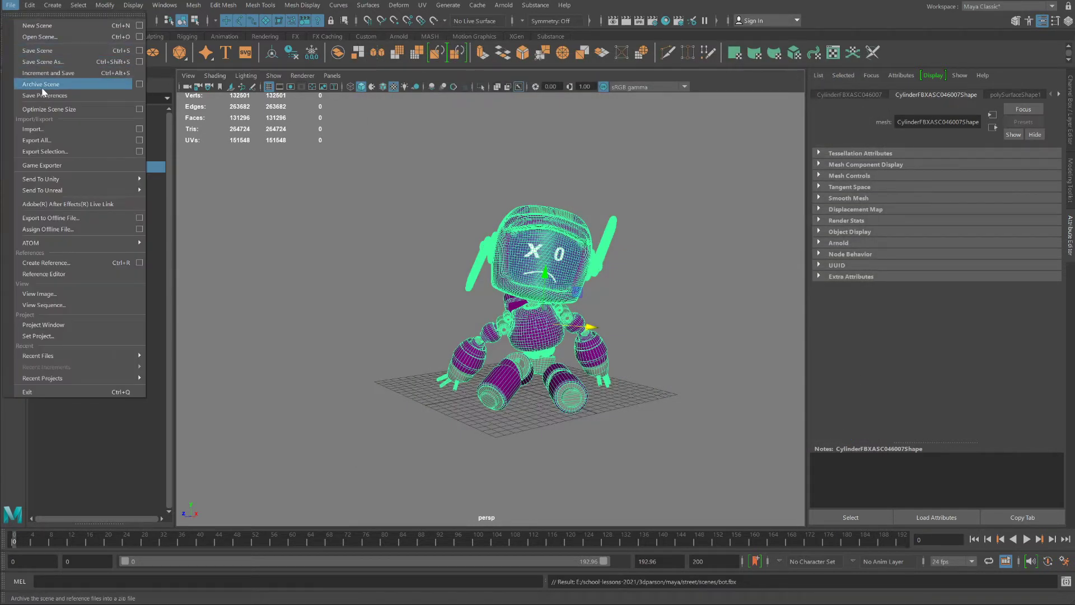
click(46, 150)
click(489, 452)
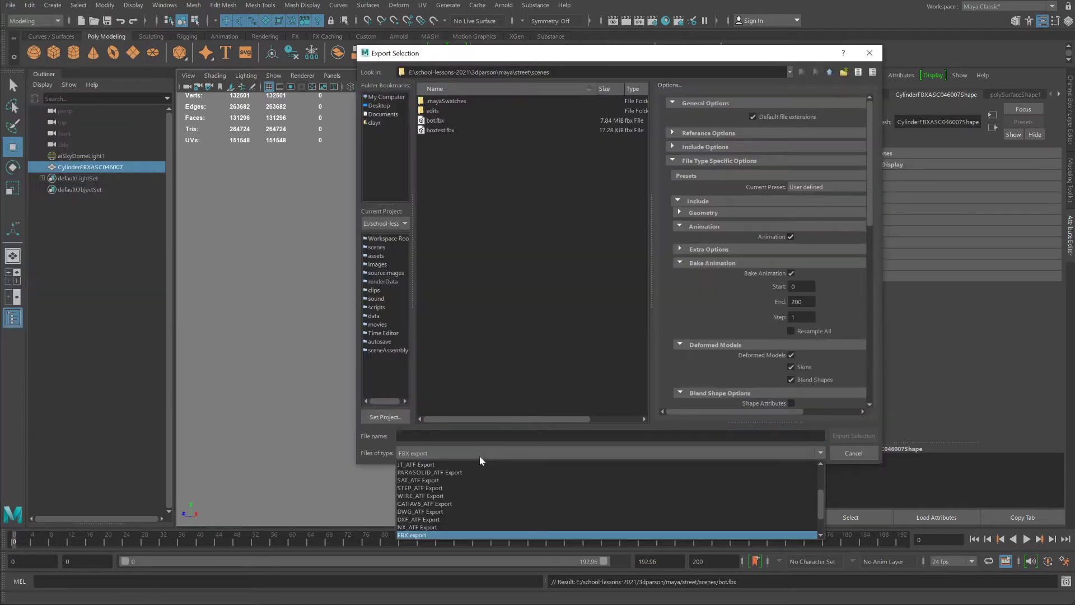
click(479, 528)
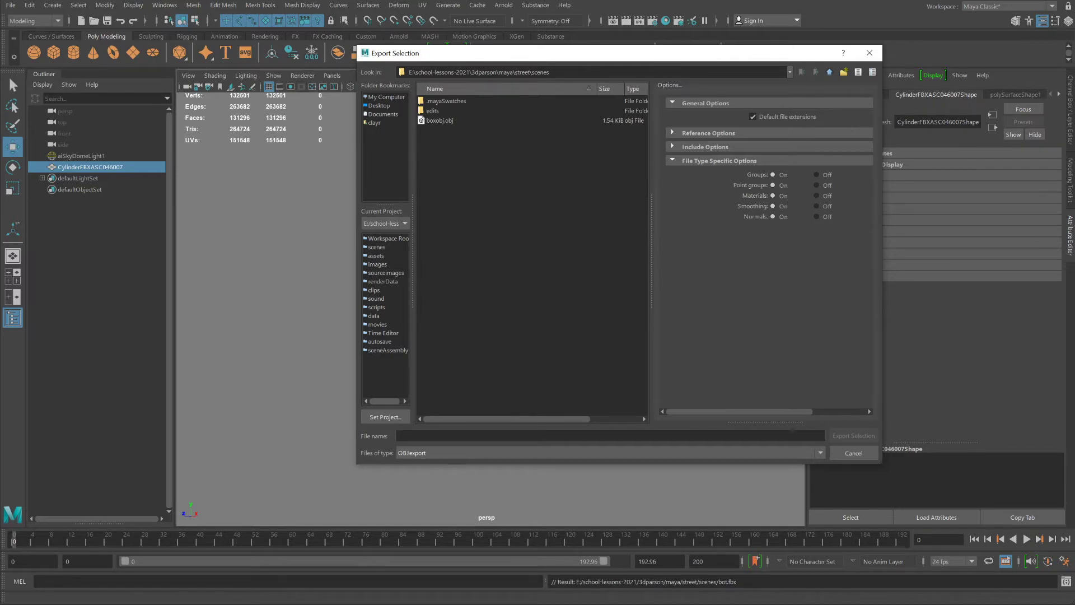
text(bot)
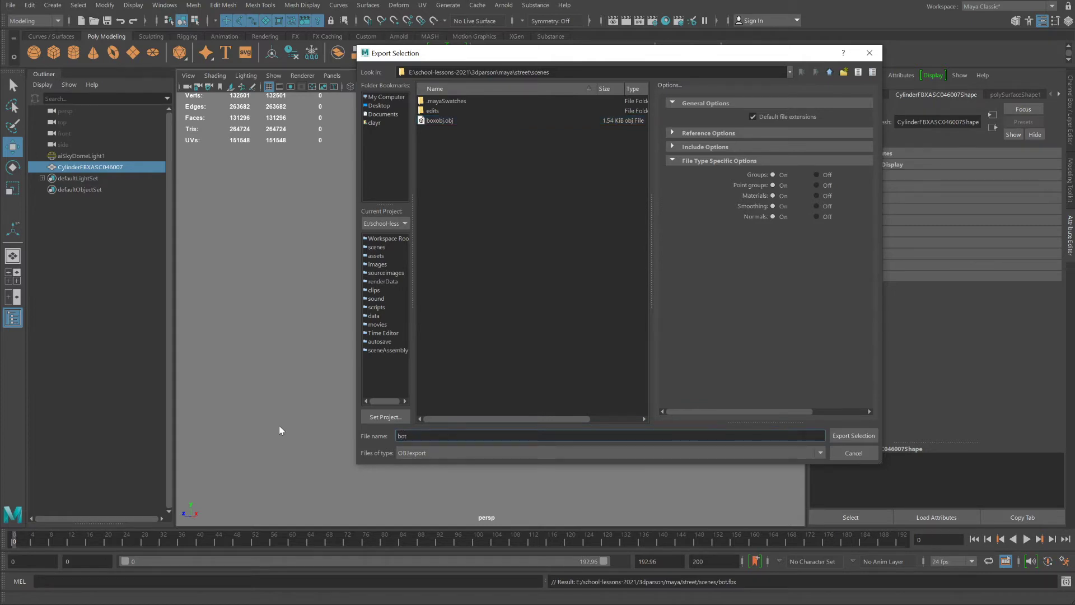
click(846, 437)
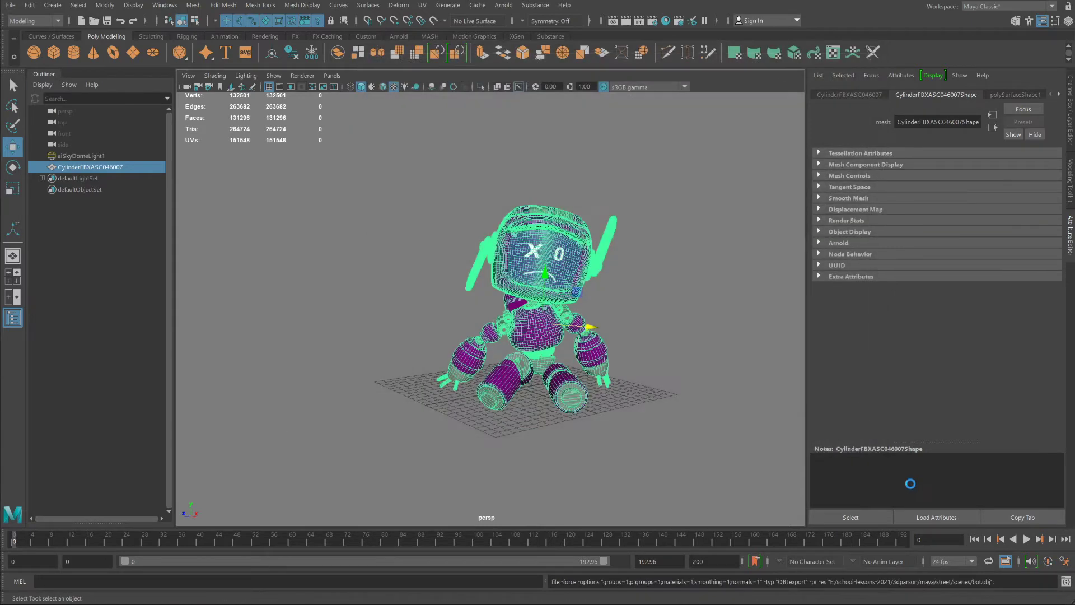
Step: Export the selected robot mesh in DAE_FBX export format under the name botdae
click(10, 7)
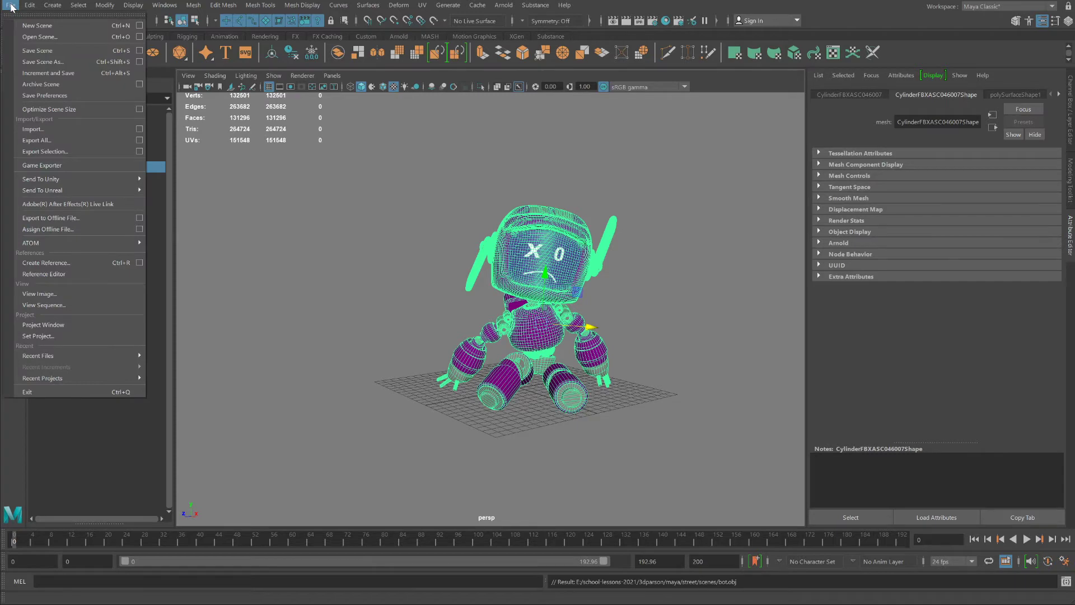
click(43, 151)
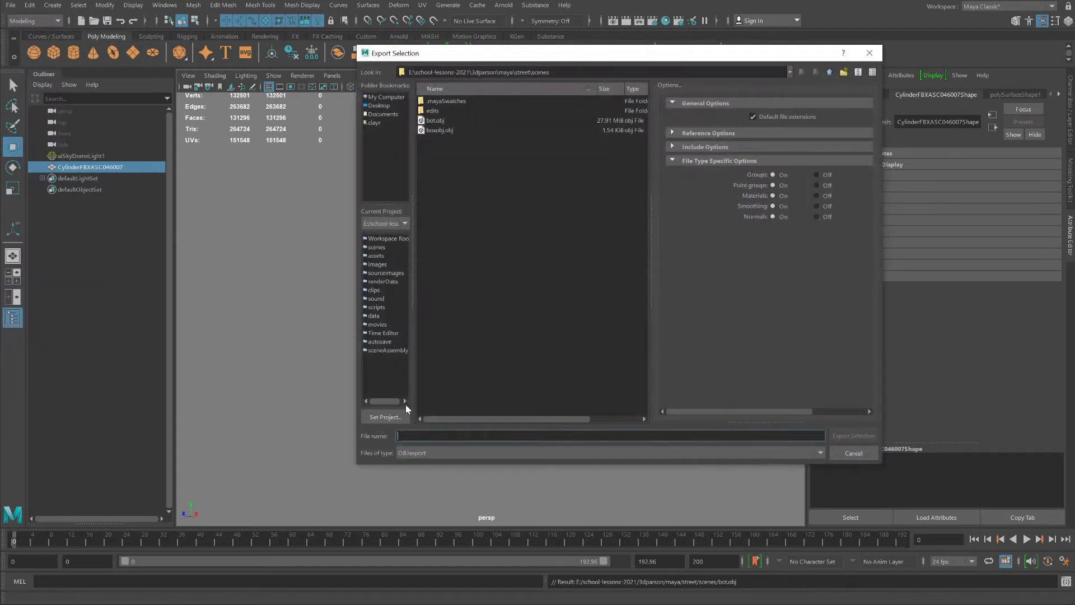
click(415, 452)
click(429, 512)
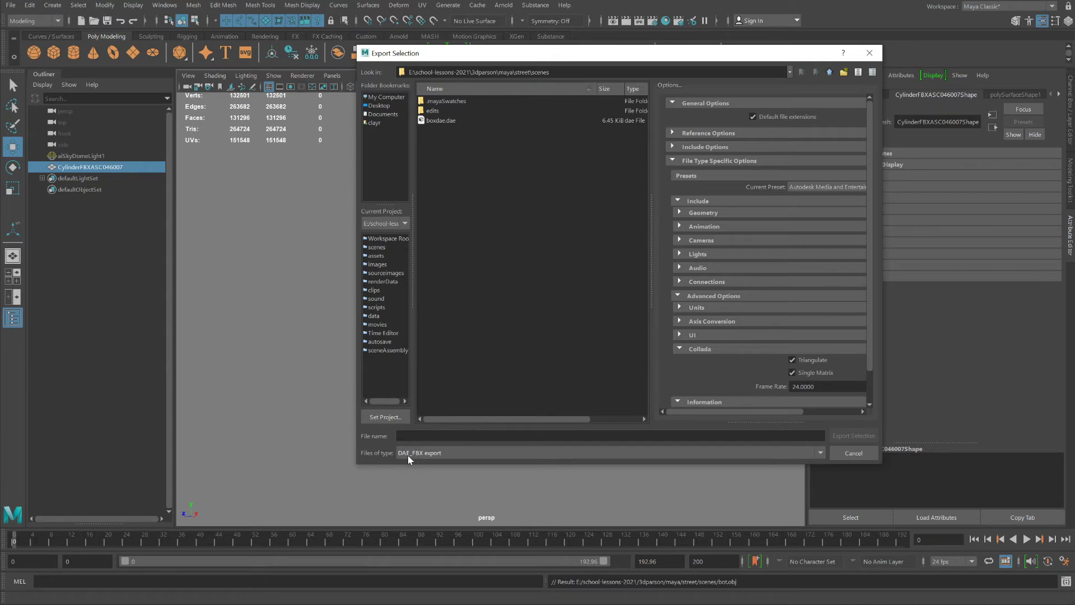
click(434, 436)
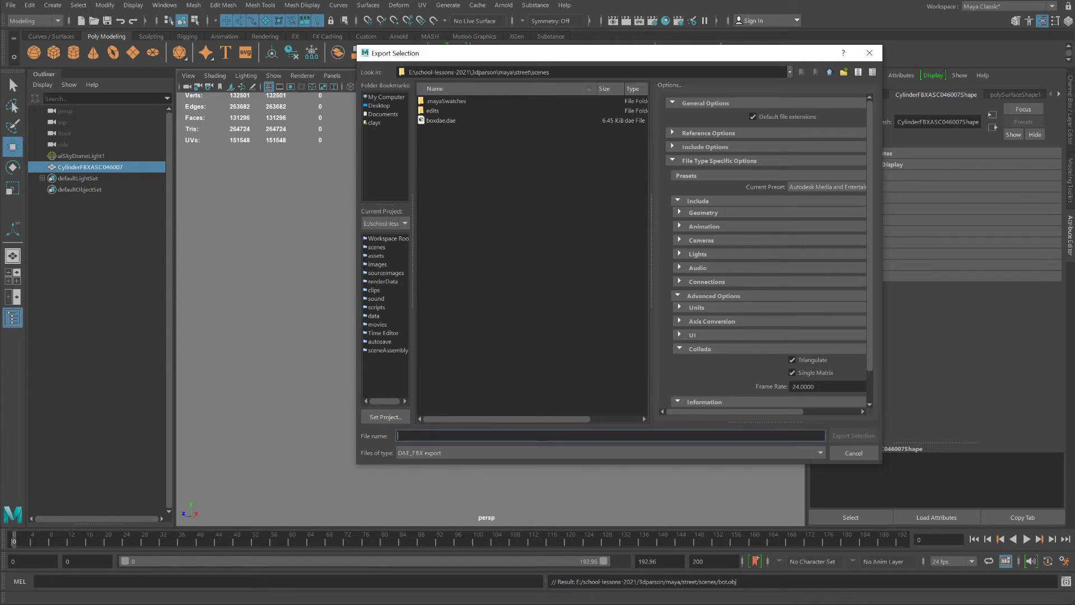
text(bo)
key(BackSpace)
key(BackSpace)
text(bot)
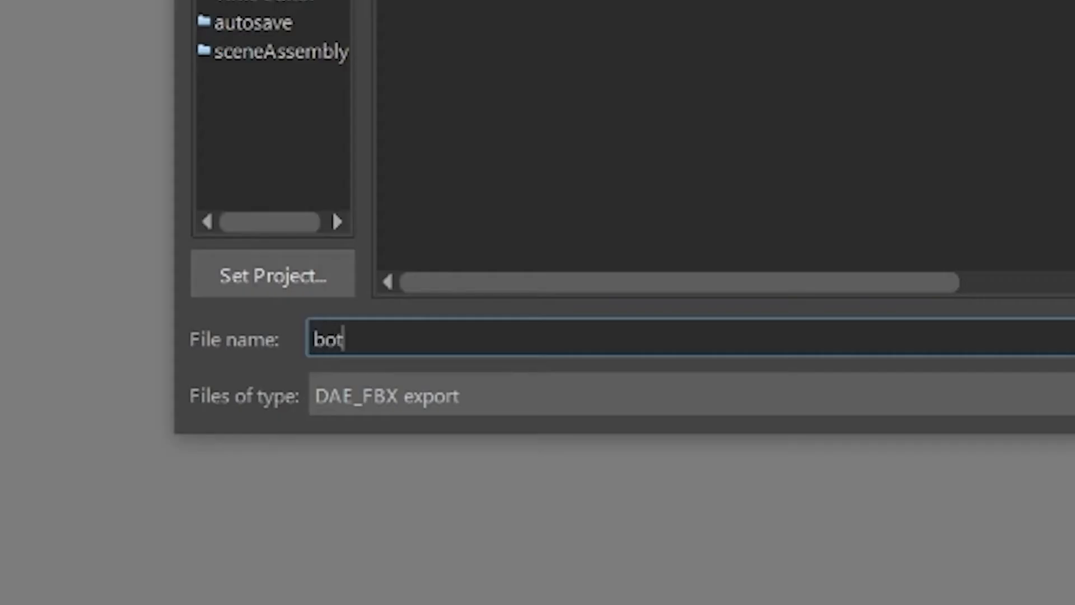
text(dae)
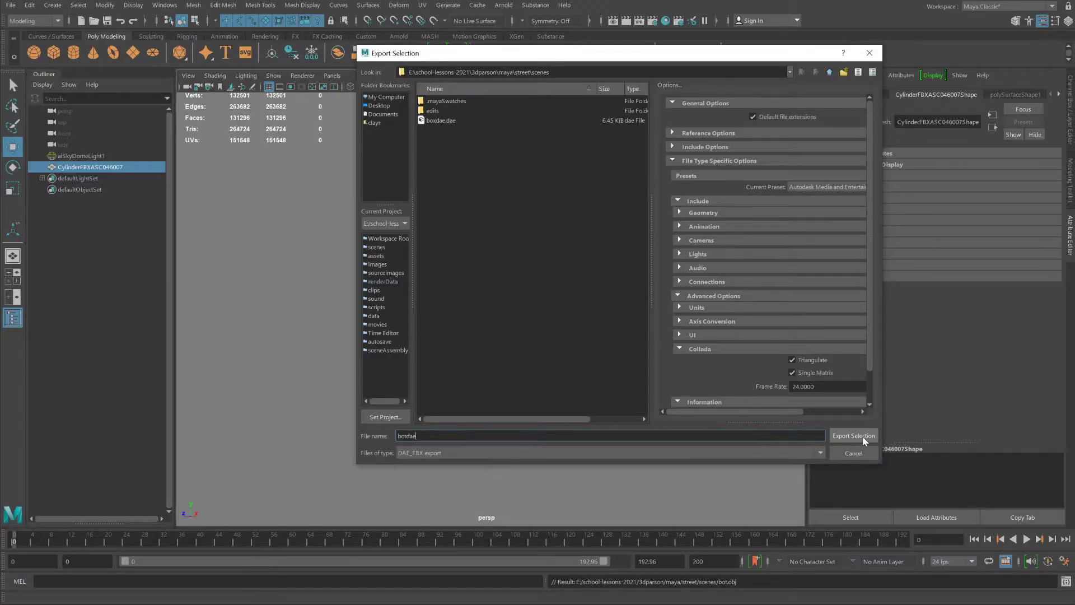
click(855, 438)
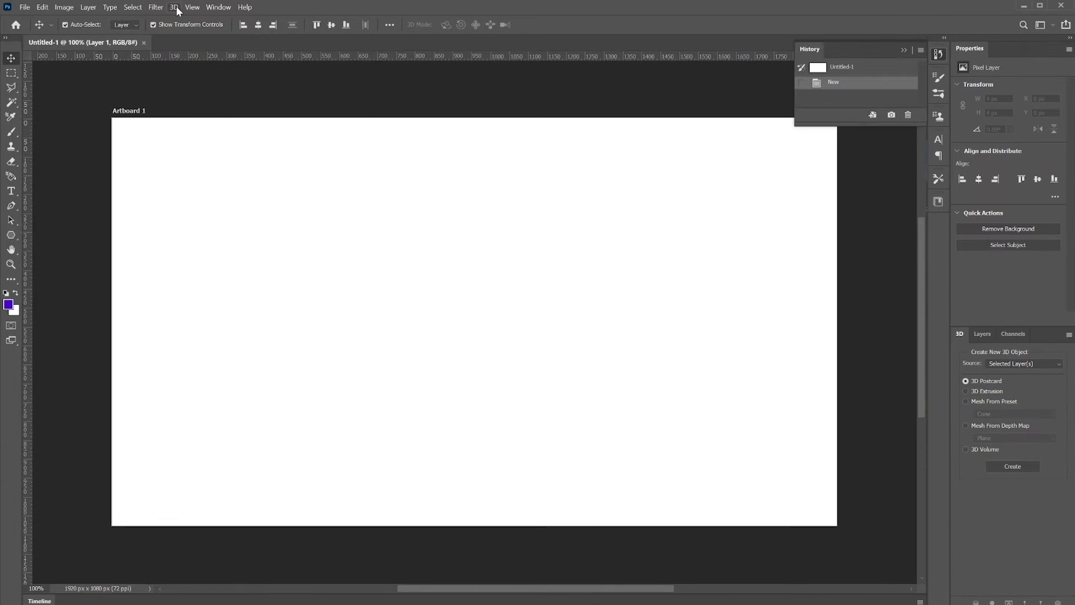
Step: Switch to Photoshop and try to load bot.fbx as a new 3D layer in the blank Untitled-1 document
click(175, 7)
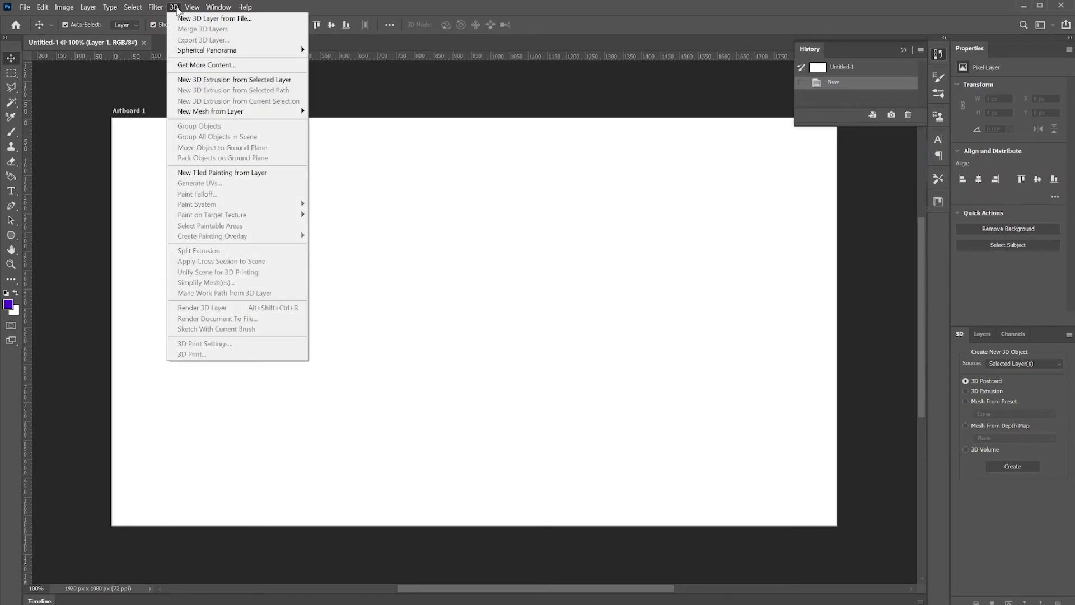
click(224, 20)
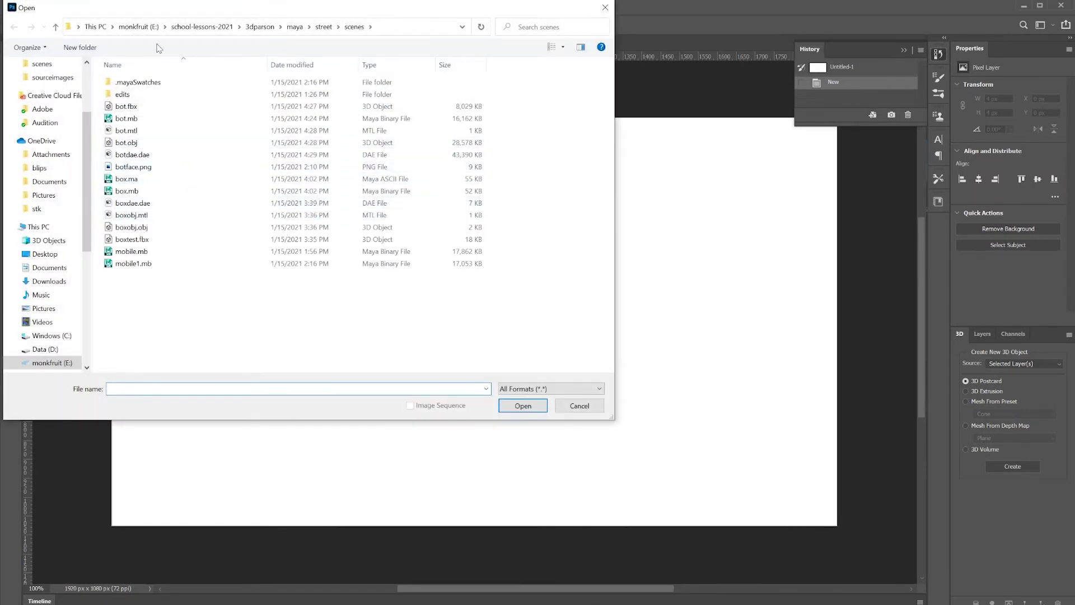
drag(162, 11, 480, 33)
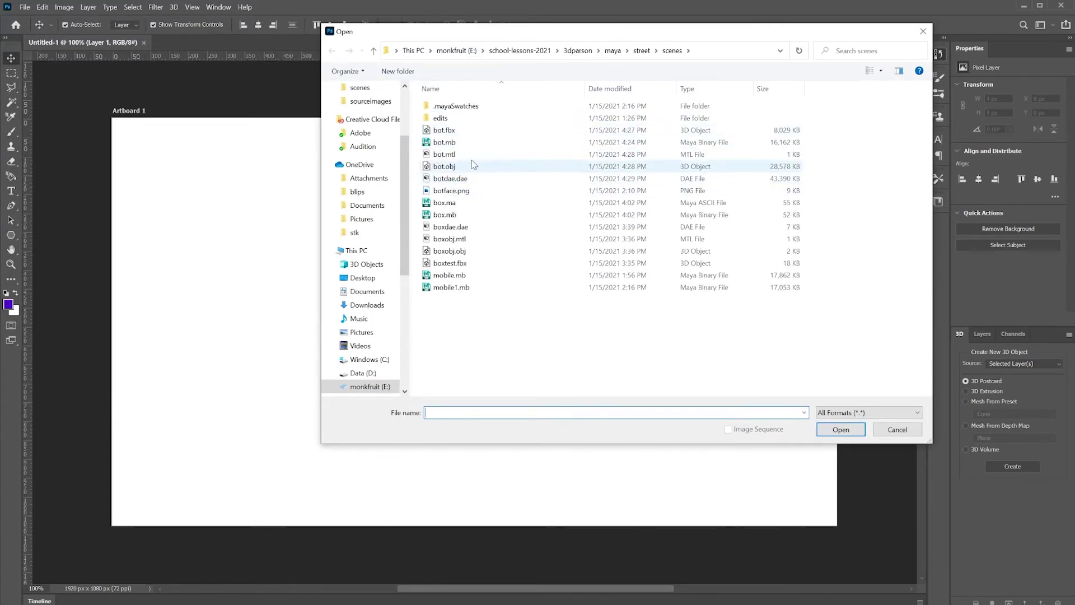
click(442, 131)
click(840, 429)
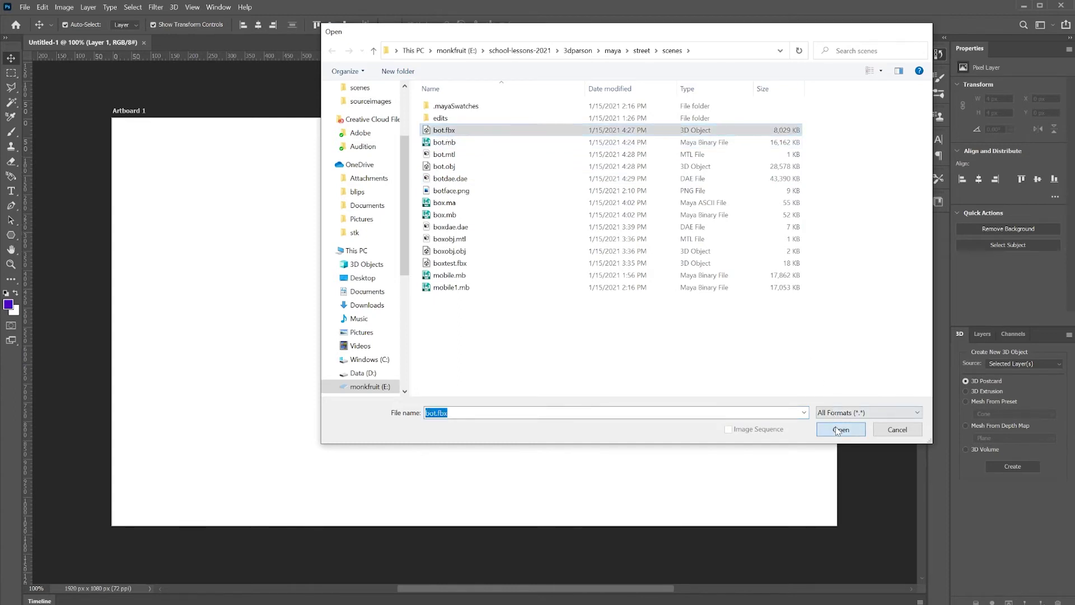
click(579, 249)
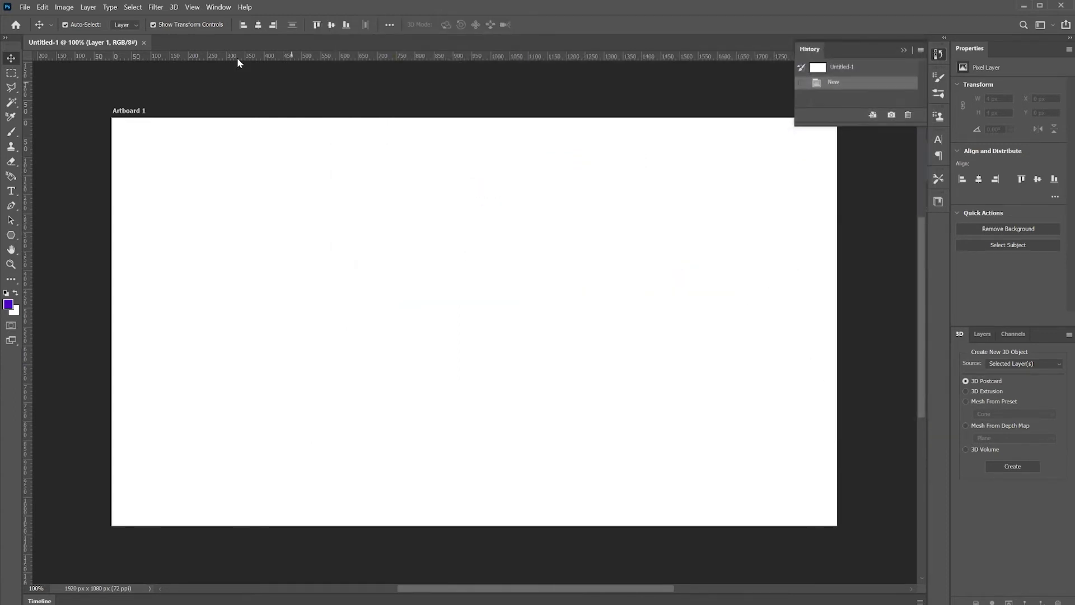
Step: Load bot.obj as a new 3D layer in Untitled-1, accept the millimetre scene size, and turn the camera around the robot
click(173, 7)
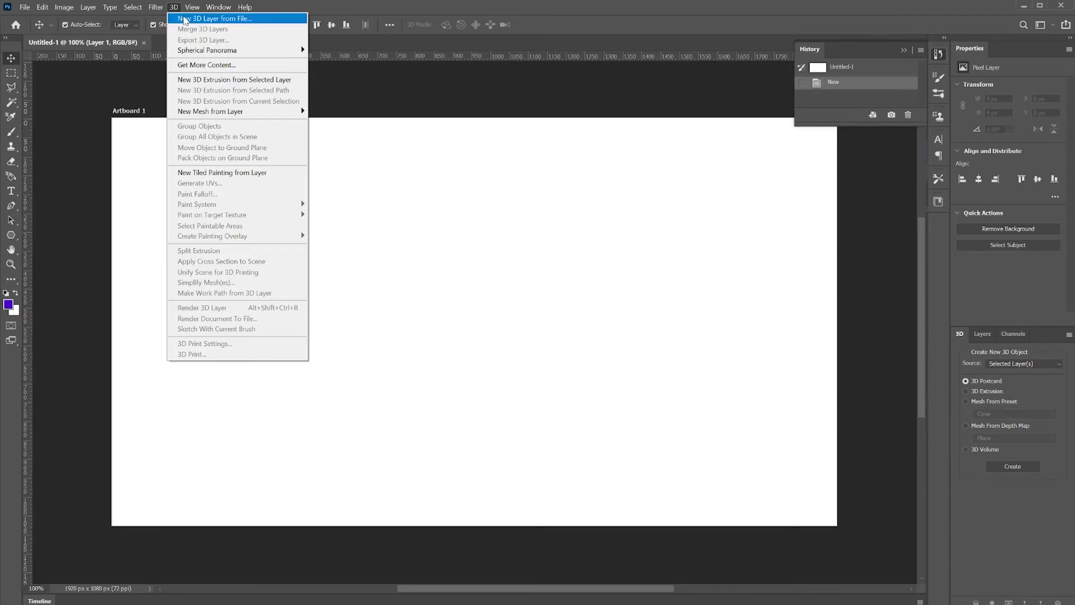
click(207, 13)
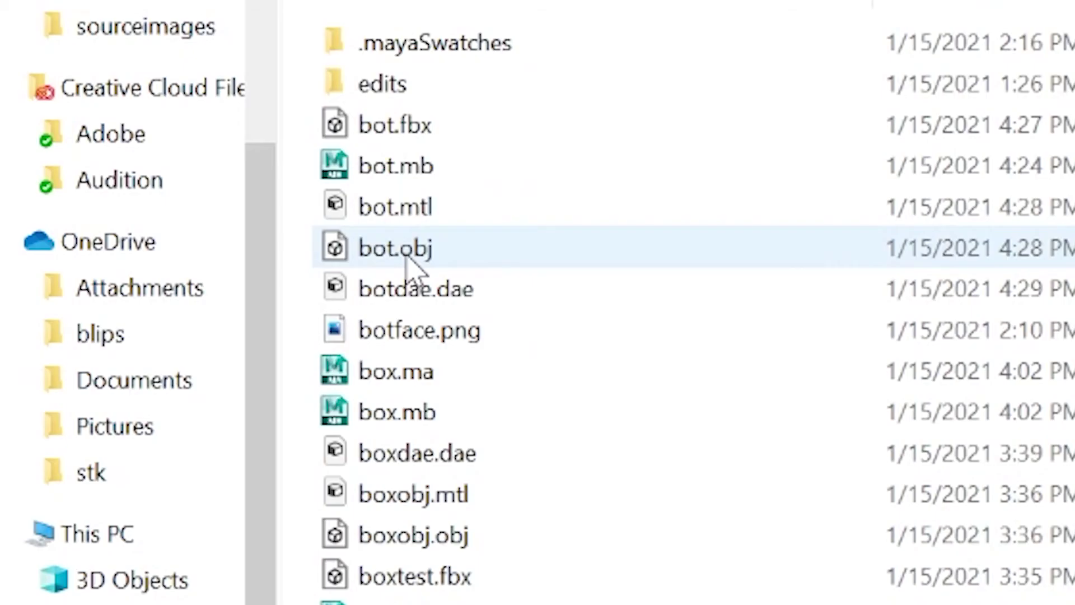
click(357, 216)
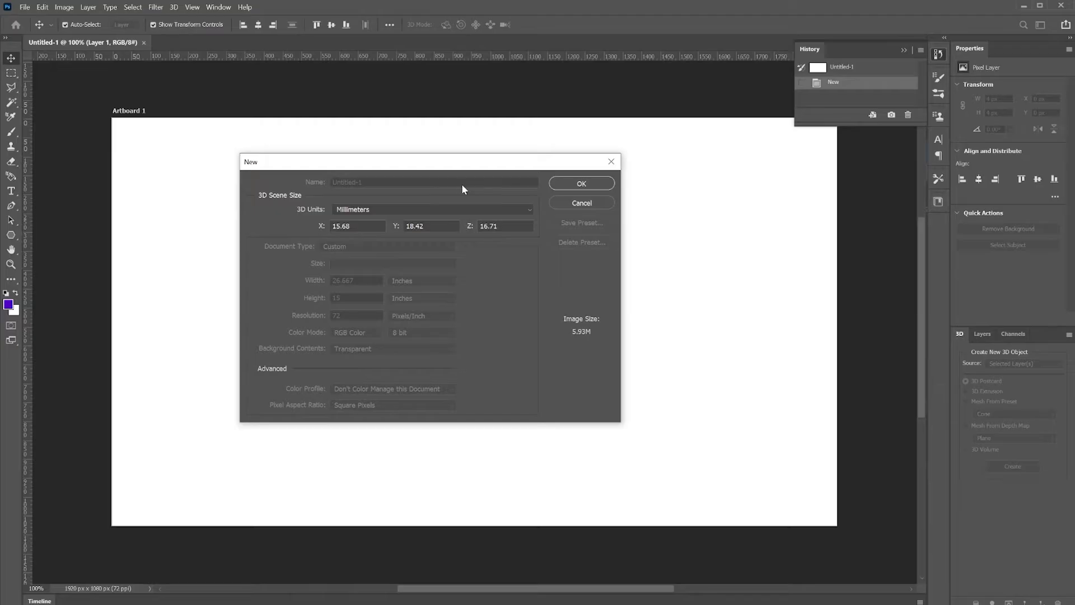
click(572, 183)
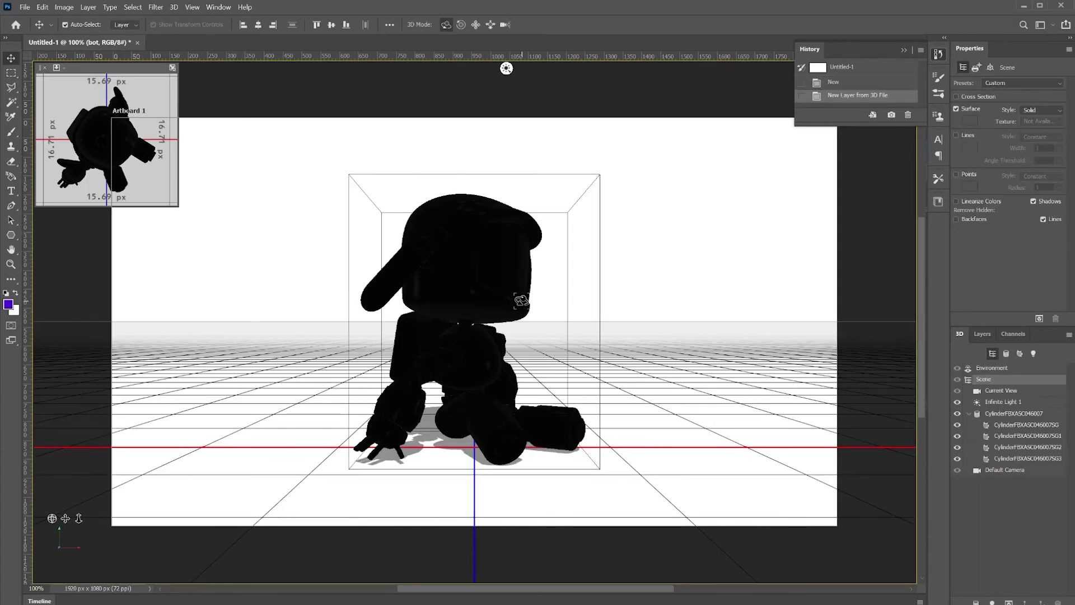
drag(520, 298, 458, 352)
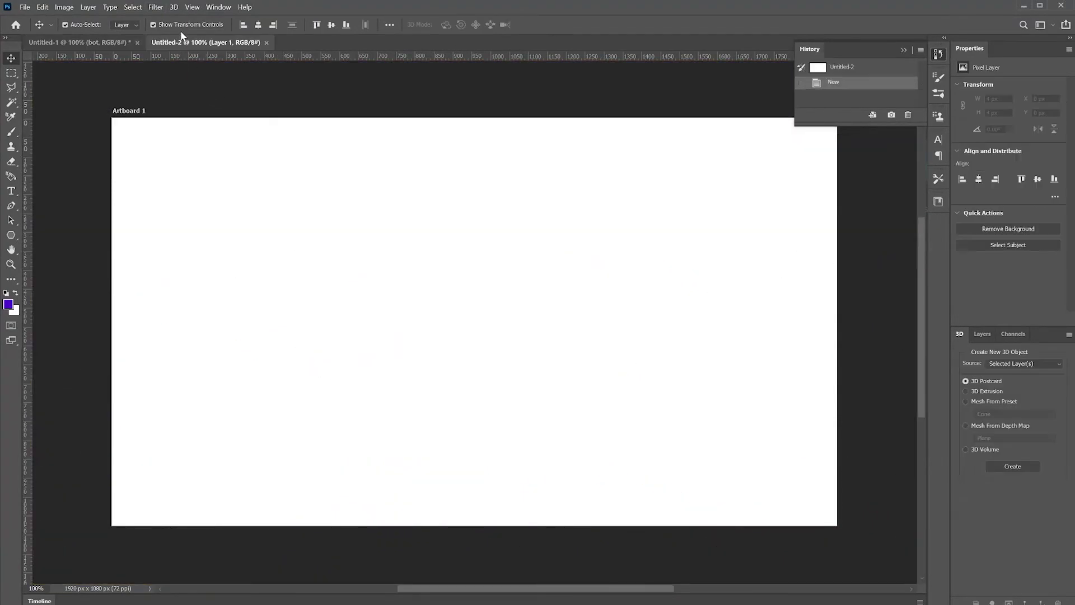
Step: Load botdae.dae as a new 3D layer in Untitled-2, accept the scene size, and turn the camera around the robot
click(174, 7)
click(196, 16)
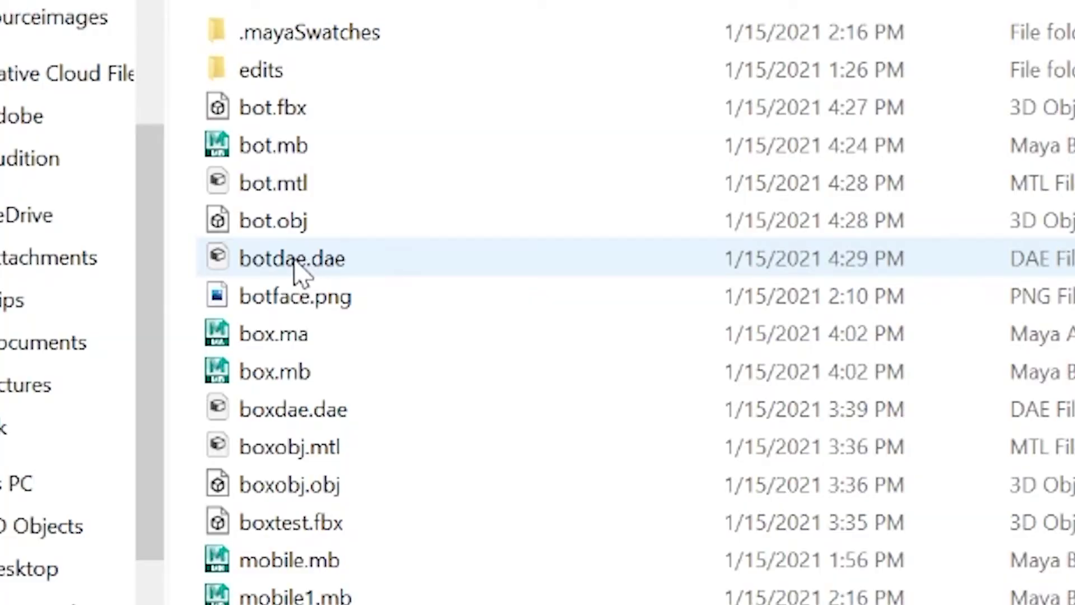
click(133, 155)
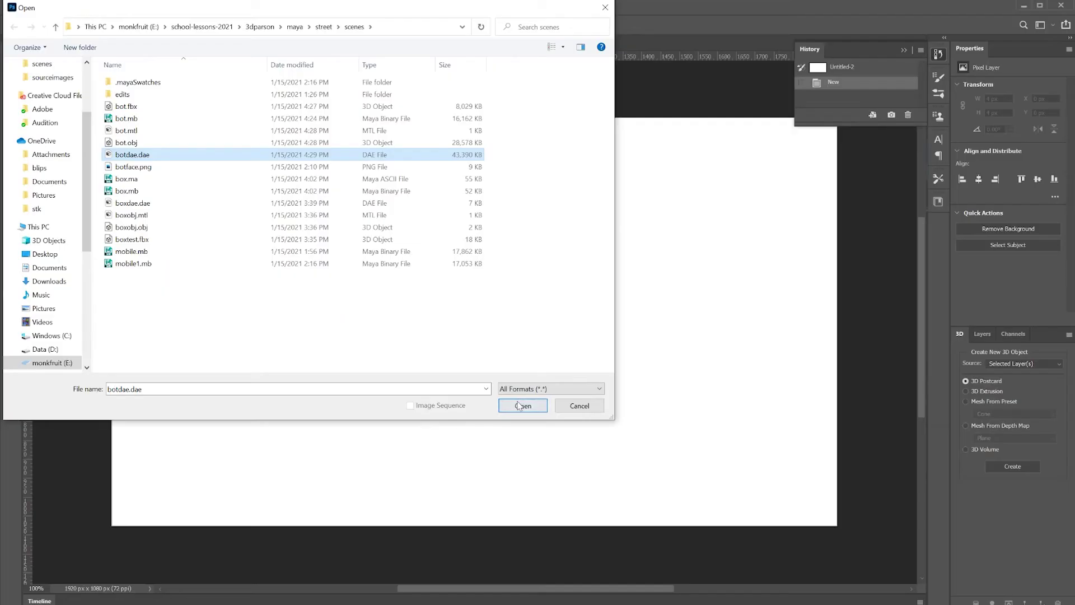
click(520, 404)
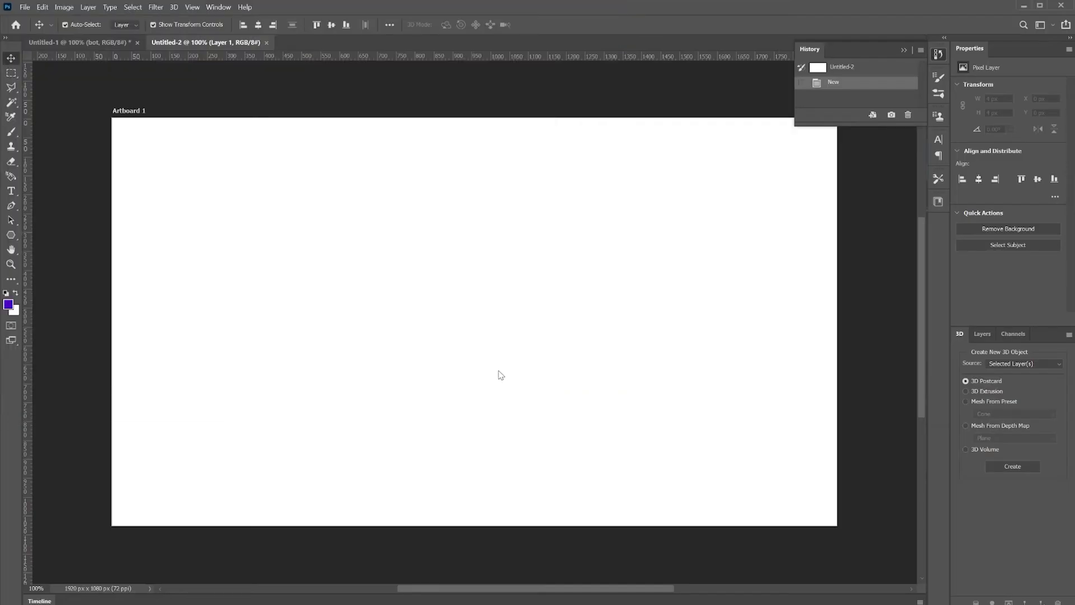
click(580, 185)
drag(429, 305, 452, 208)
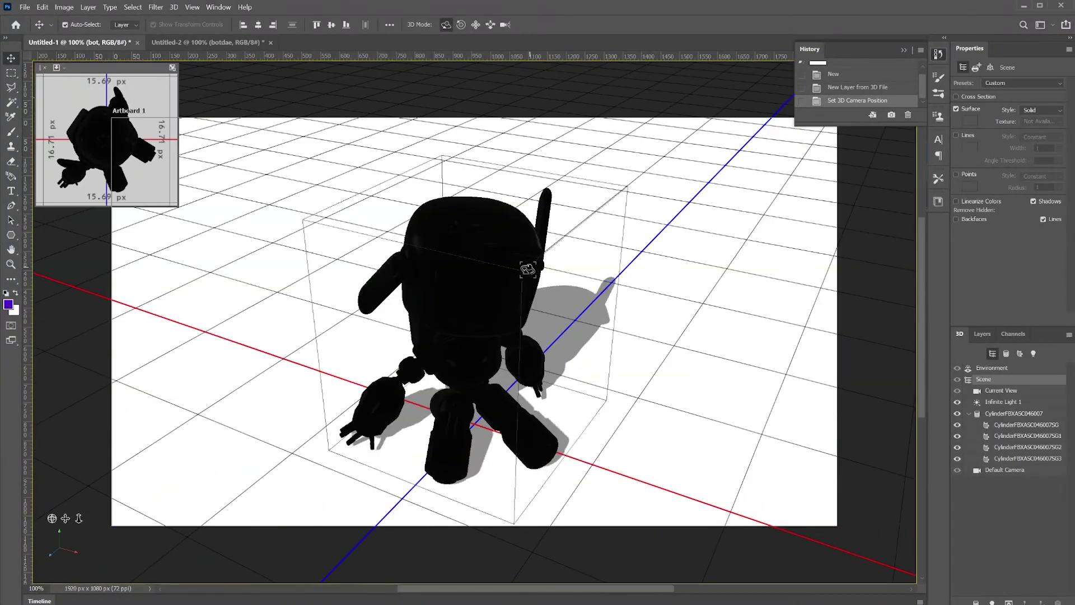
Step: Compare the robot's face texture between the OBJ import in Untitled-1 and the DAE import in Untitled-2
drag(392, 291, 482, 269)
click(221, 46)
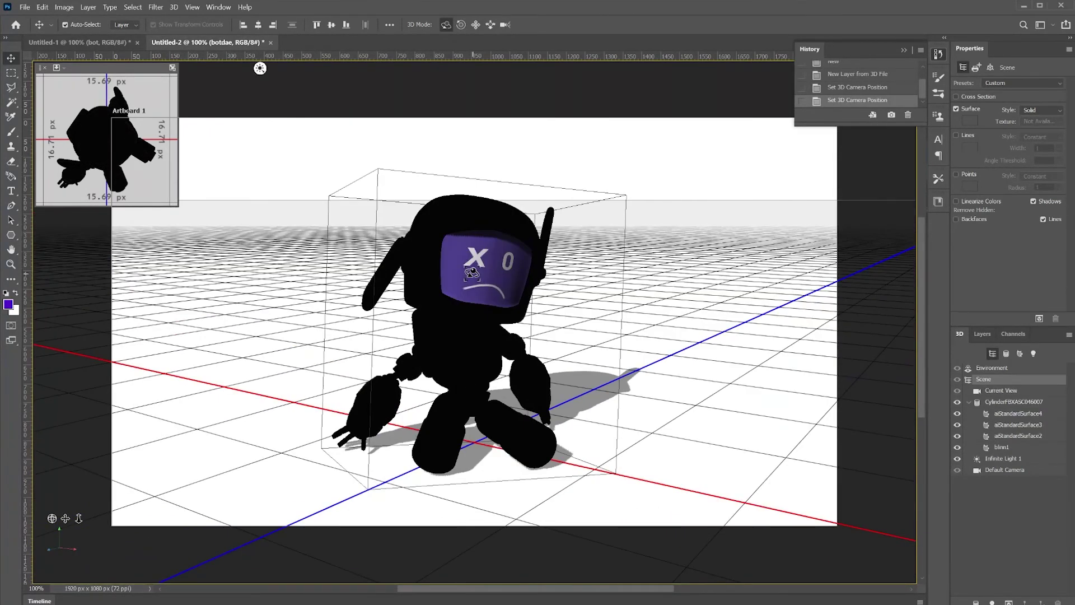
click(78, 44)
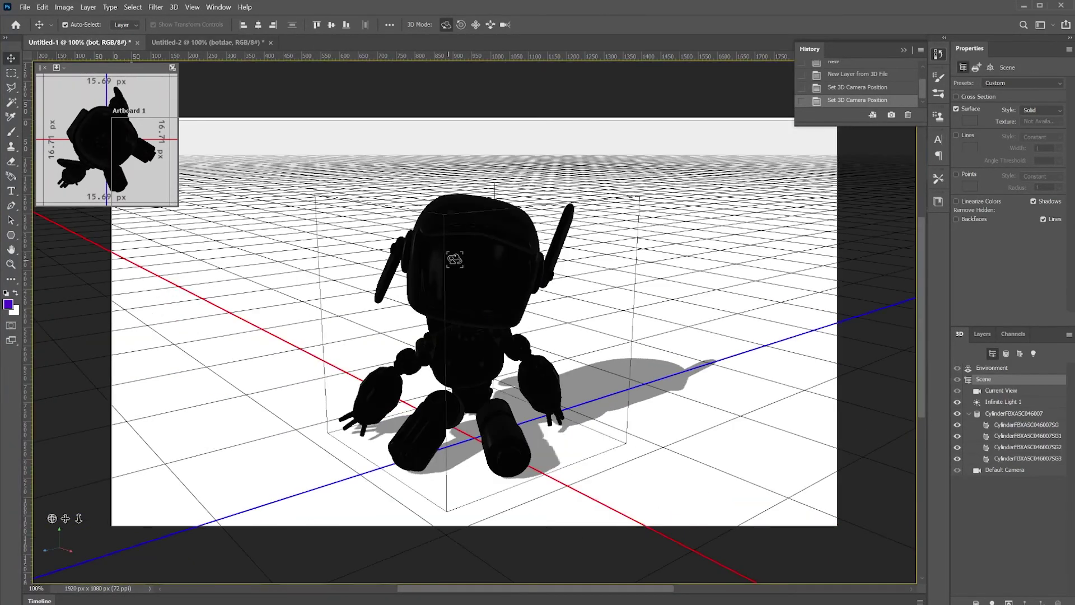
click(190, 44)
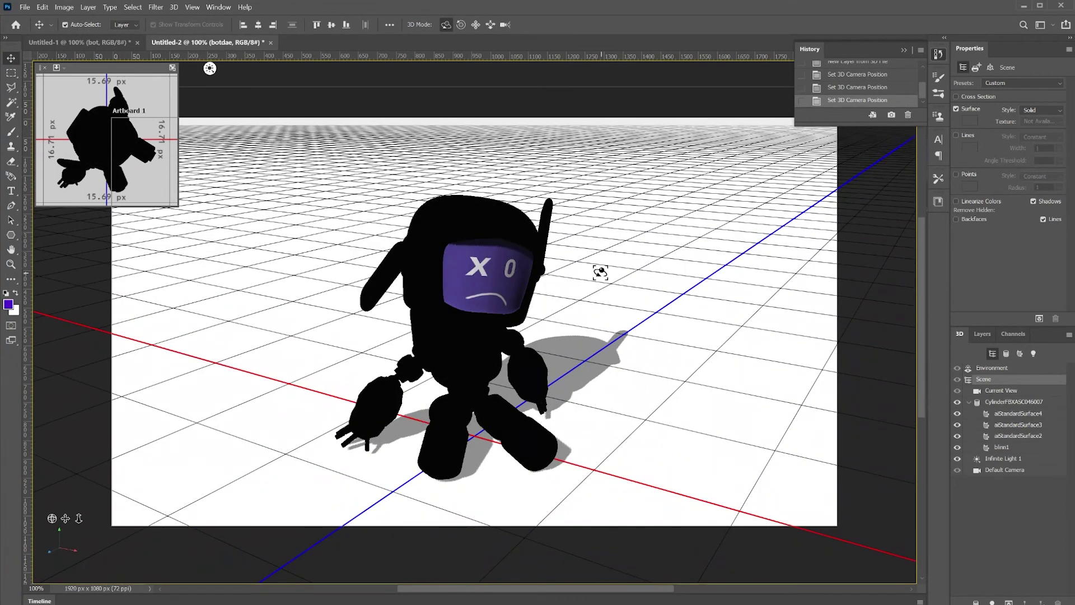